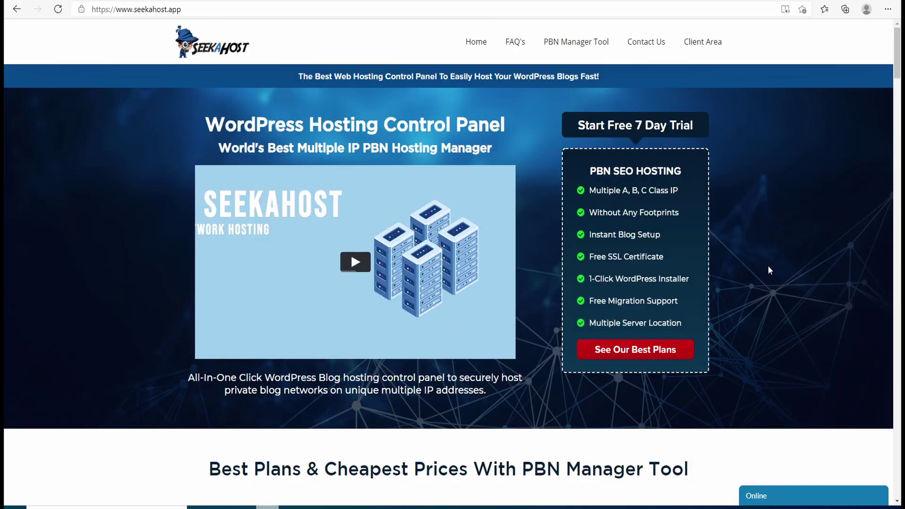
{"action": "scroll", "coordinate": [769, 270], "scroll_direction": "down", "scroll_amount": 3}
{"action": "scroll", "coordinate": [768, 270], "scroll_direction": "down", "scroll_amount": 3}
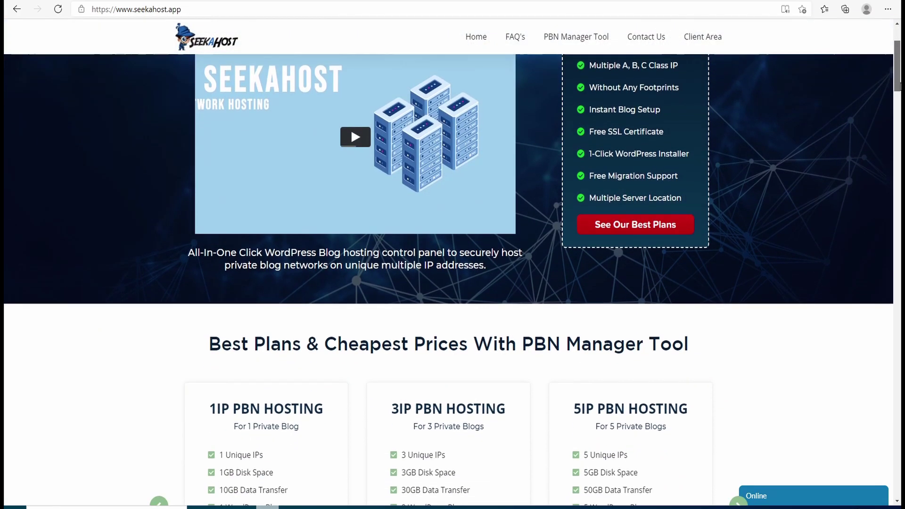
{"action": "scroll", "coordinate": [768, 271], "scroll_direction": "down", "scroll_amount": 2}
{"action": "scroll", "coordinate": [769, 270], "scroll_direction": "down", "scroll_amount": 2}
{"action": "scroll", "coordinate": [769, 270], "scroll_direction": "down", "scroll_amount": 2}
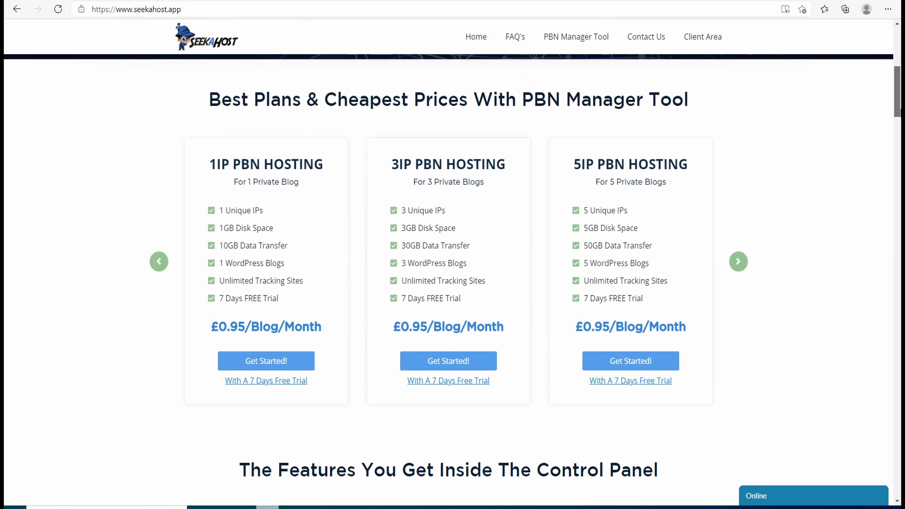
{"action": "scroll", "coordinate": [768, 270], "scroll_direction": "down", "scroll_amount": 2}
{"action": "scroll", "coordinate": [453, 283], "scroll_direction": "down", "scroll_amount": 2}
{"action": "scroll", "coordinate": [453, 283], "scroll_direction": "down", "scroll_amount": 2}
{"action": "scroll", "coordinate": [453, 283], "scroll_direction": "down", "scroll_amount": 2}
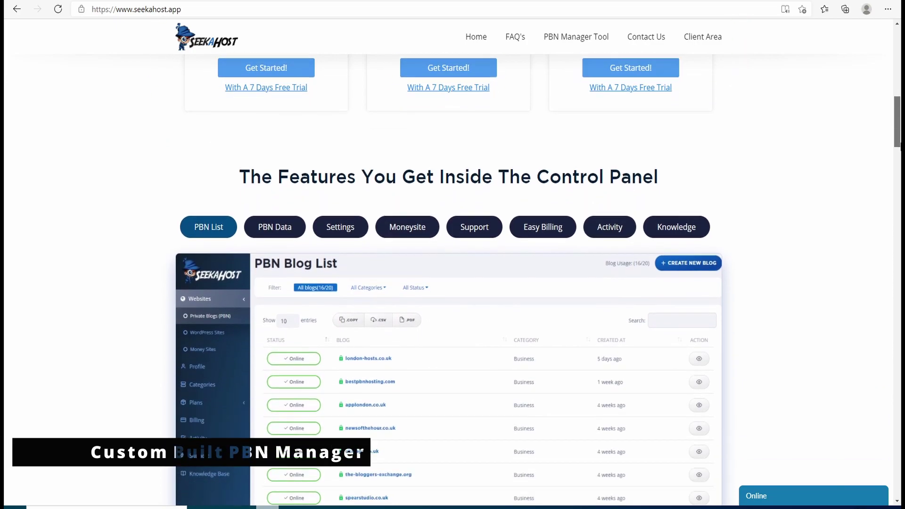
{"action": "scroll", "coordinate": [453, 283], "scroll_direction": "down", "scroll_amount": 2}
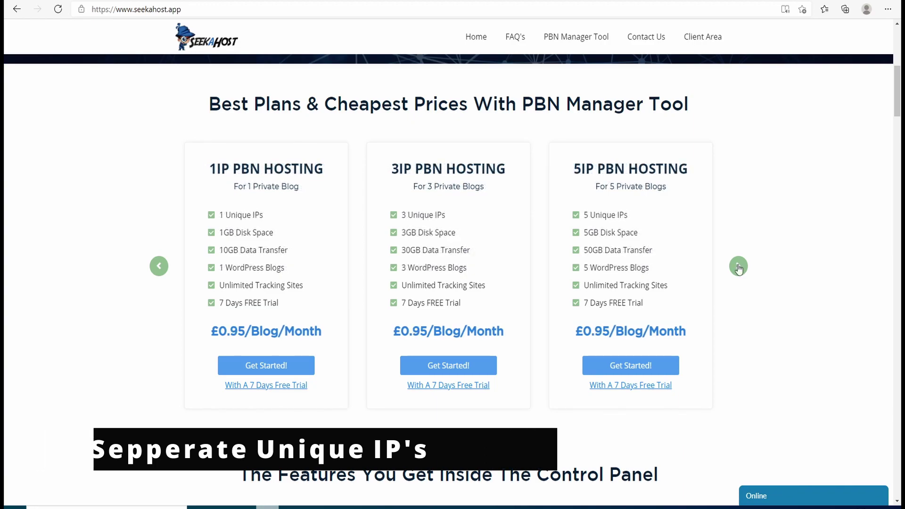
Advance the hosting plans carousel to show the next set of offers
{"action": "left_click", "coordinate": [739, 267]}
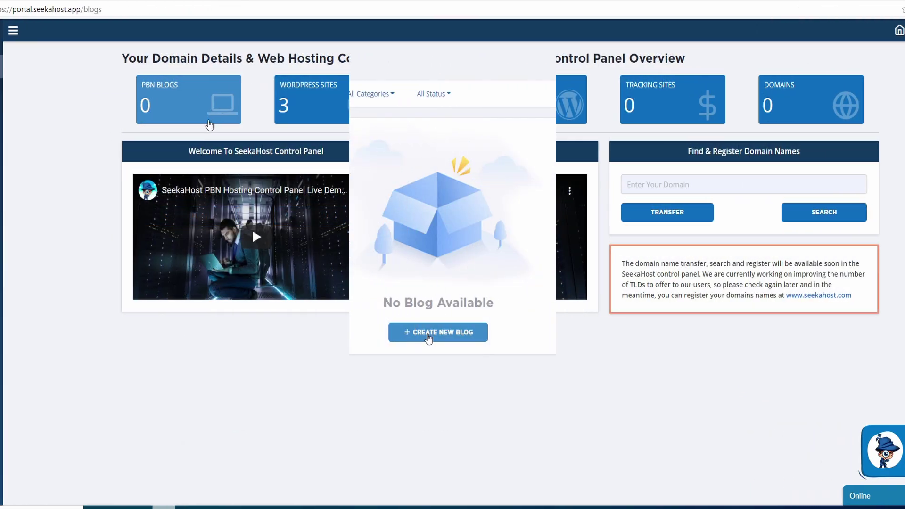
Create the PBN blog jdoggaming.com titled 'Jdog Gaming' and submit it
{"action": "left_click", "coordinate": [428, 339]}
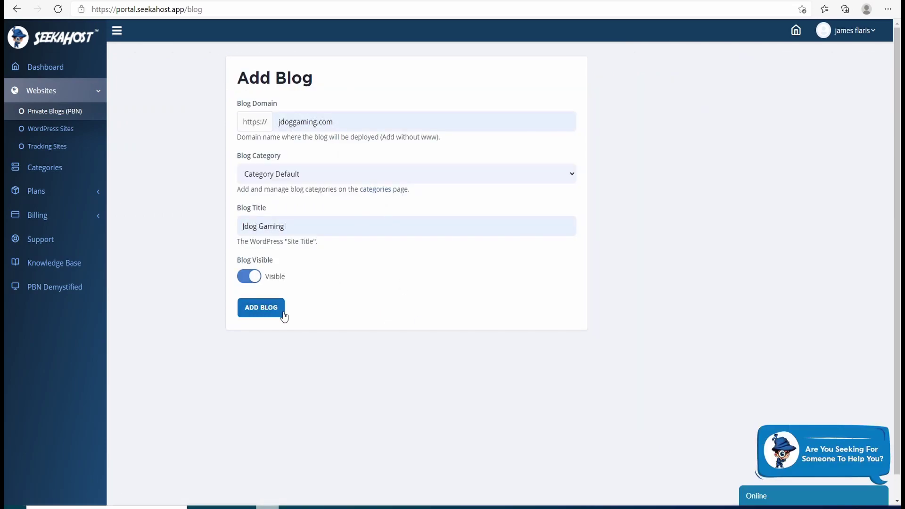
{"action": "left_click", "coordinate": [266, 308]}
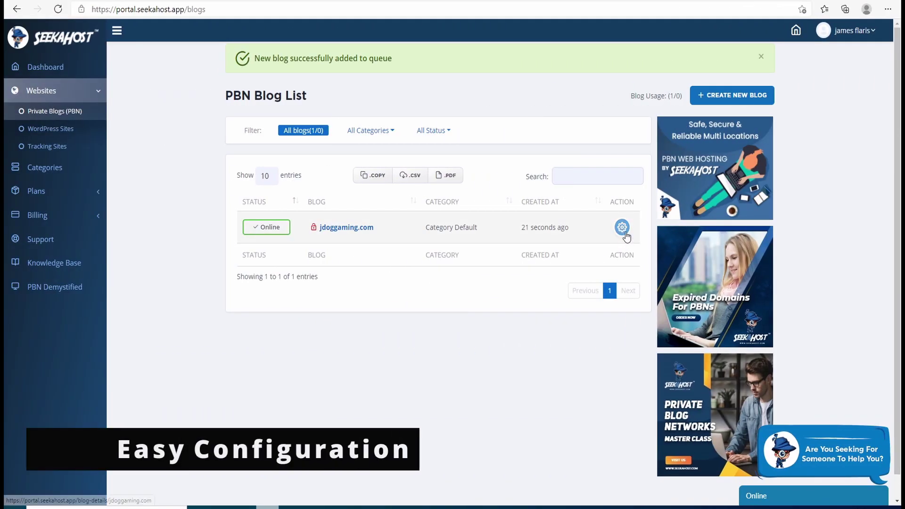
{"action": "left_click", "coordinate": [622, 227]}
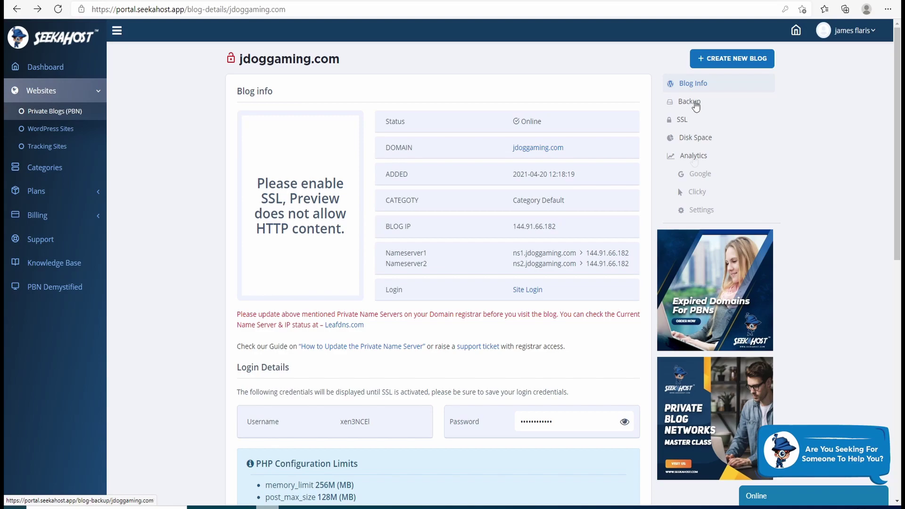
{"action": "left_click", "coordinate": [689, 119]}
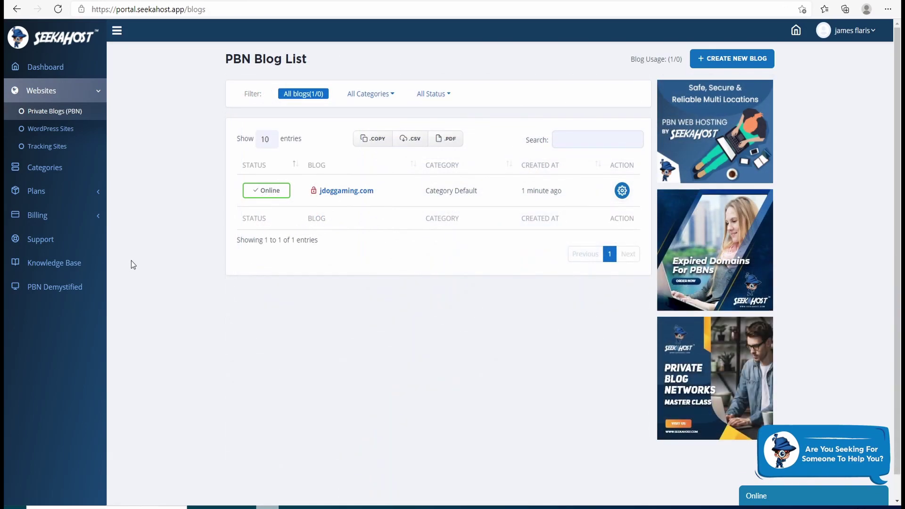
Visit the Support and Billing sections in the client portal sidebar
{"action": "left_click", "coordinate": [40, 239]}
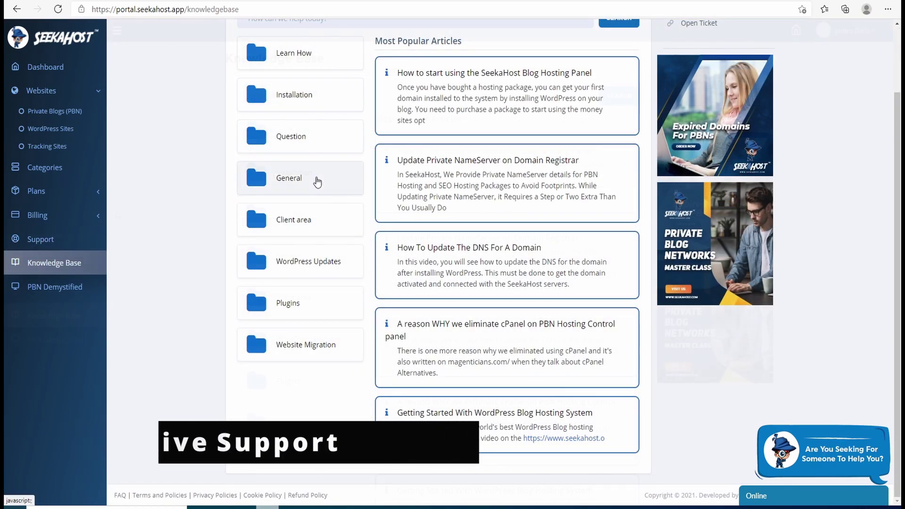
{"action": "left_click", "coordinate": [39, 215]}
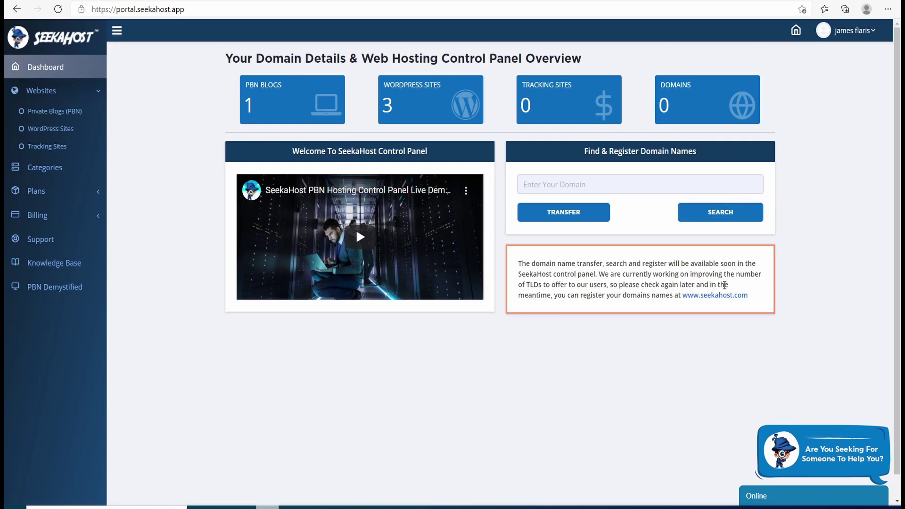
{"action": "left_click", "coordinate": [716, 296]}
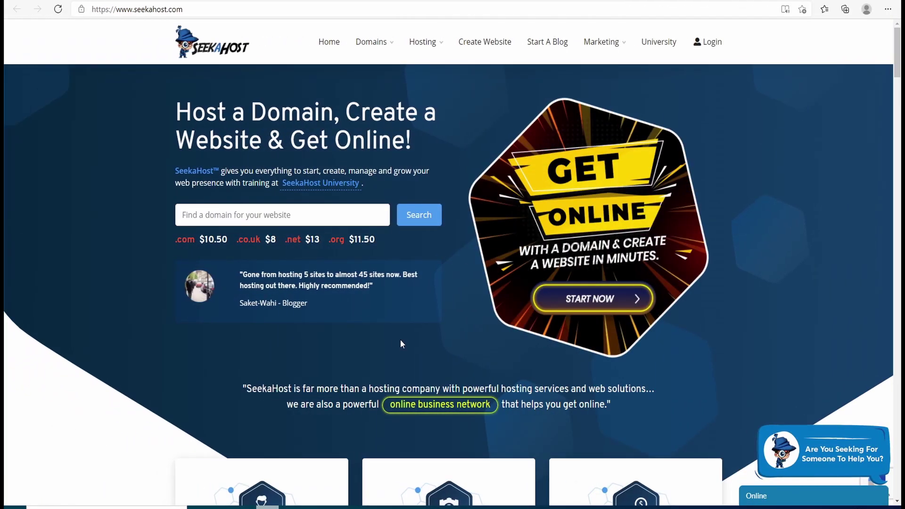